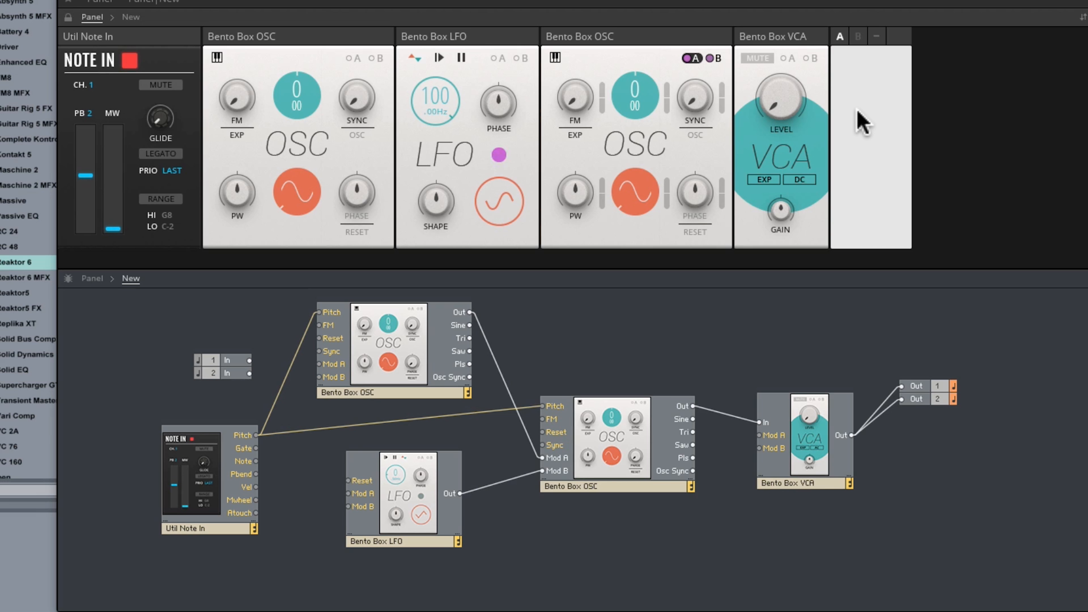
Raise the VCA level to about 14.0 and slow the LFO rate to 1.22 Hz.
left_click_drag(780, 96, 780, 0)
left_click(784, 93)
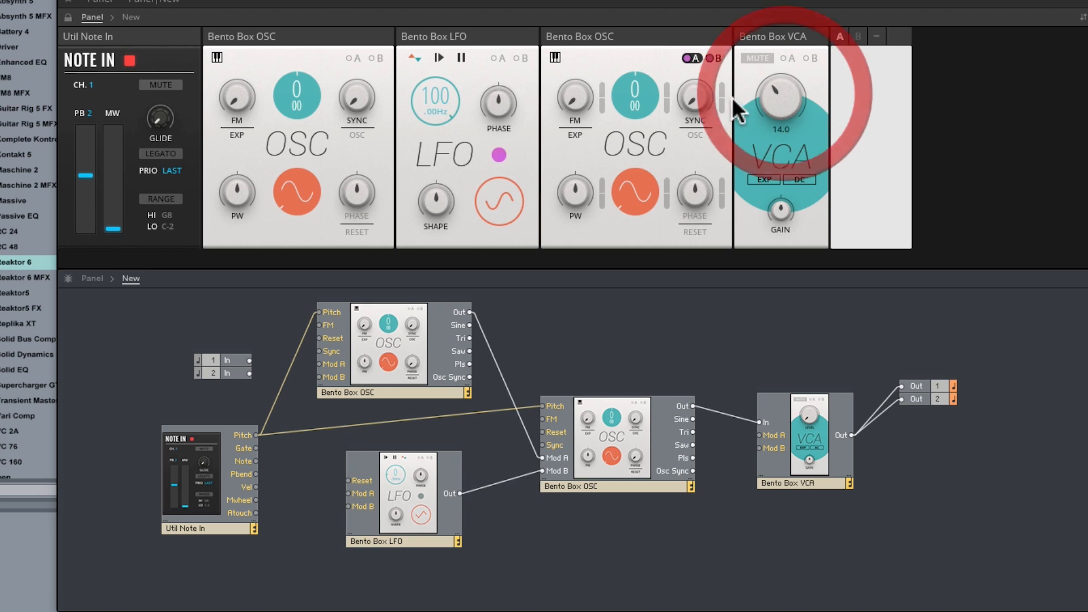
left_click_drag(432, 97, 460, 210)
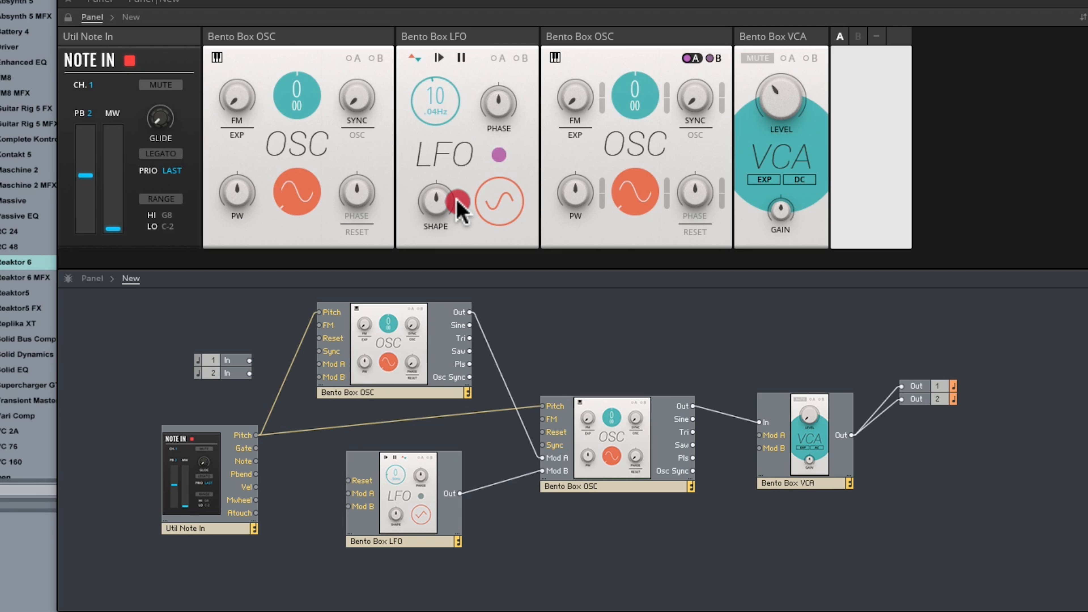
left_click_drag(436, 96, 454, 138)
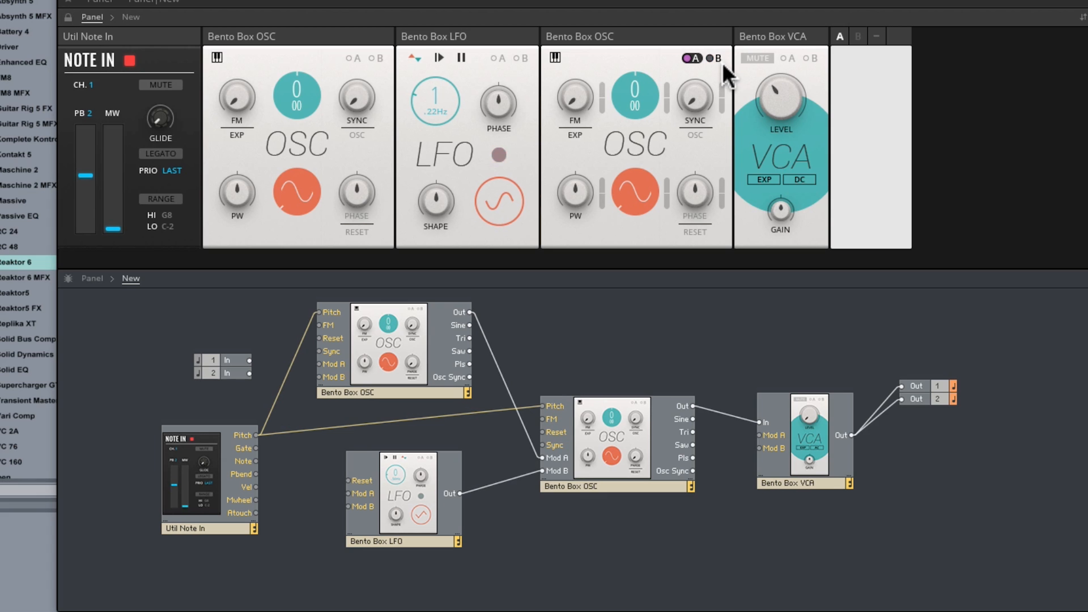
Try modulating the second oscillator's coarse tuning from the LFO through modulation input B, then clear that modulation amount.
left_click(713, 56)
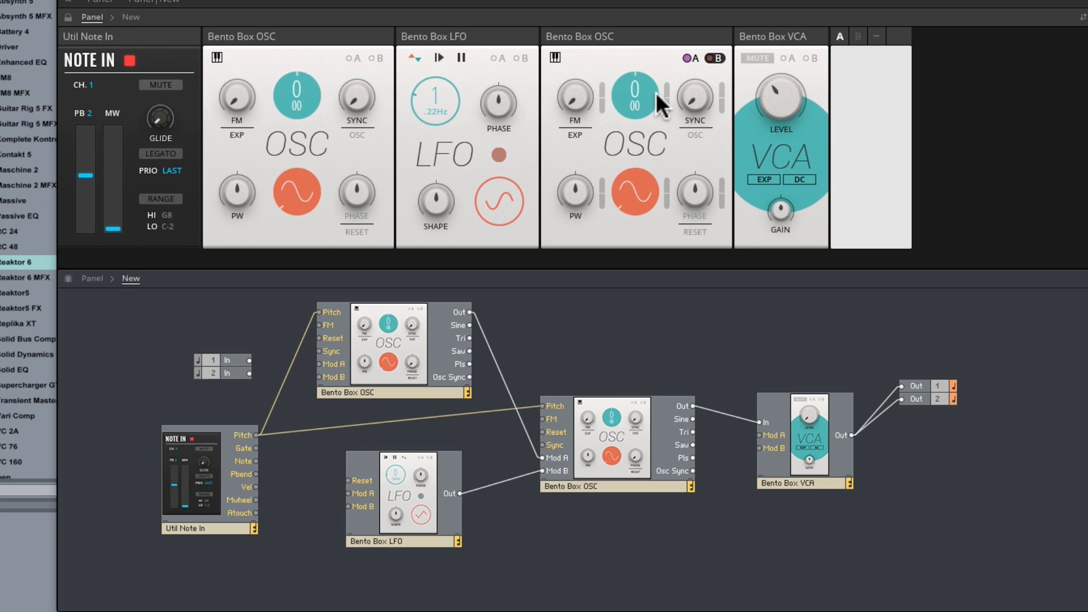
left_click_drag(669, 97, 674, 57)
mouse_move(434, 101)
left_mouse_down()
mouse_move(454, 53)
mouse_move(448, 96)
left_mouse_up()
left_click_drag(778, 96, 799, 263)
right_click(668, 100)
left_click(689, 93)
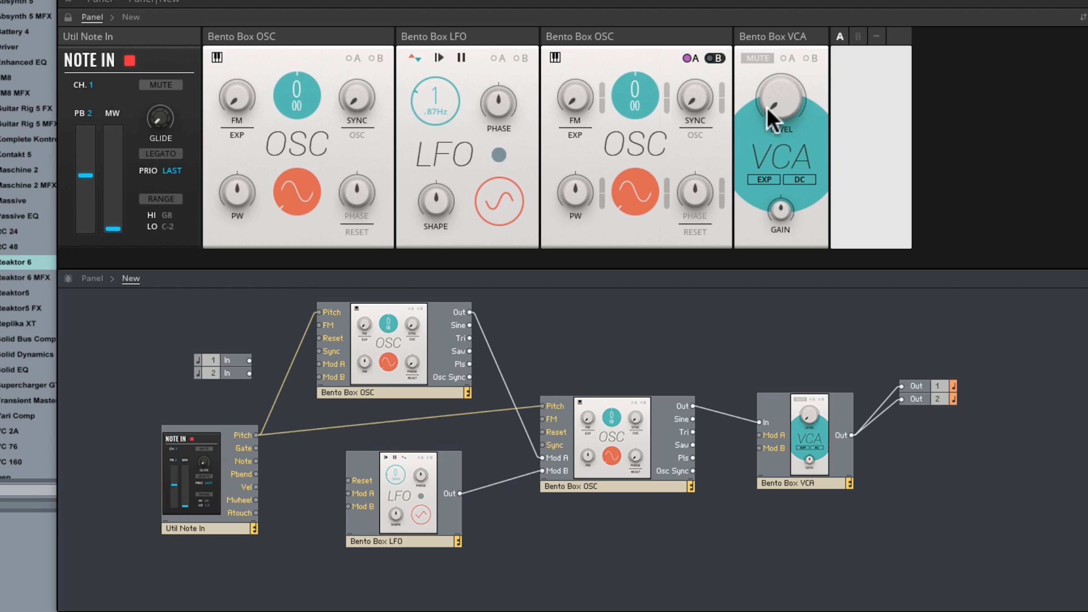
Raise the VCA level, sweep the LFO rate up to 100 Hz, and settle it at 7.51 Hz.
left_click_drag(782, 105, 782, 41)
left_click_drag(438, 86, 446, 180)
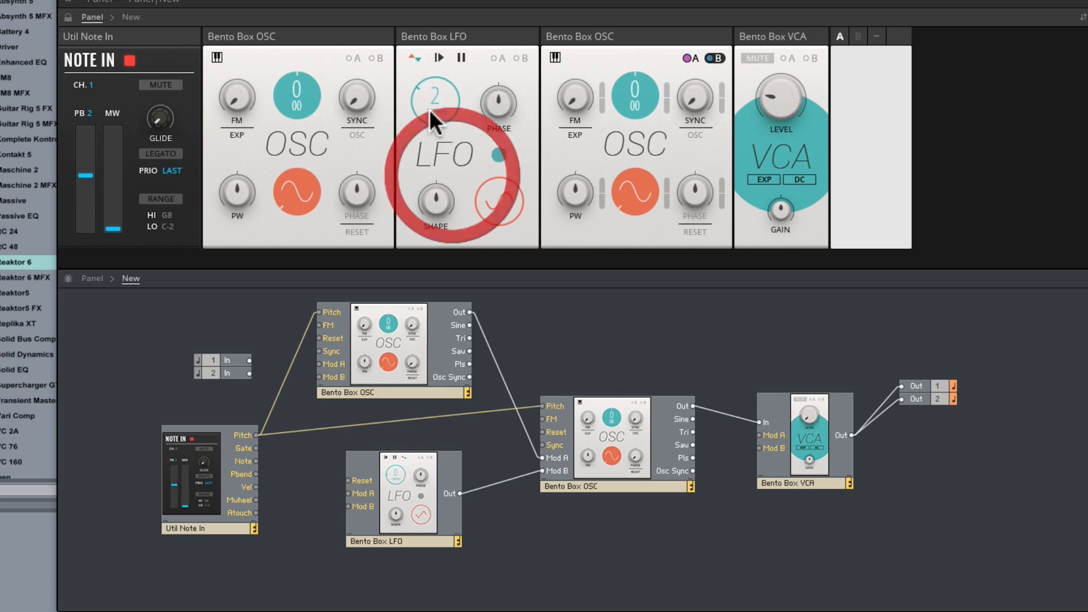
left_click_drag(432, 92, 434, 94)
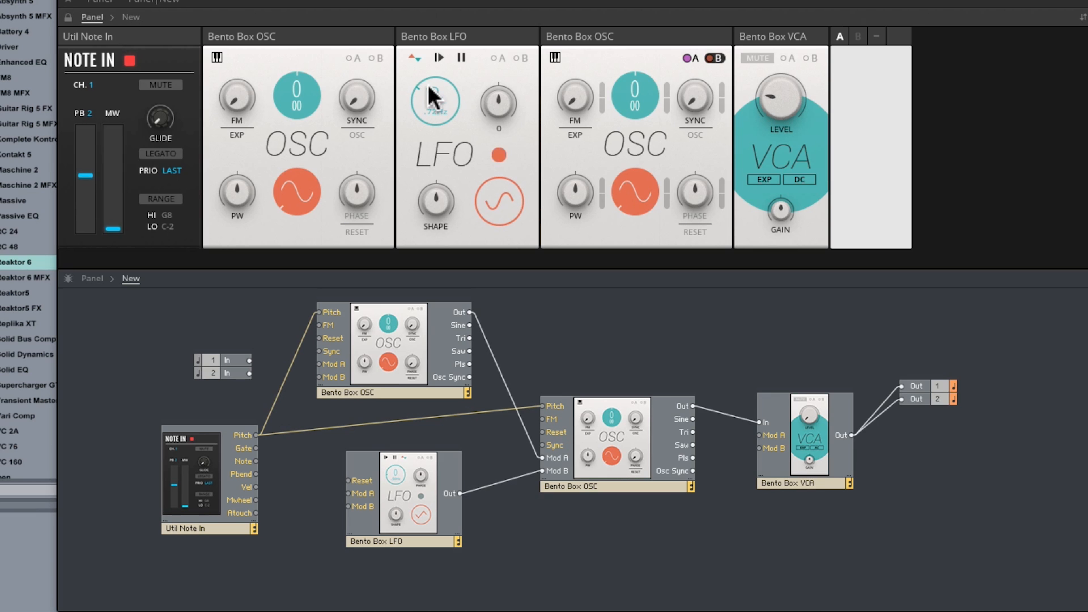
left_click_drag(432, 98, 449, 26)
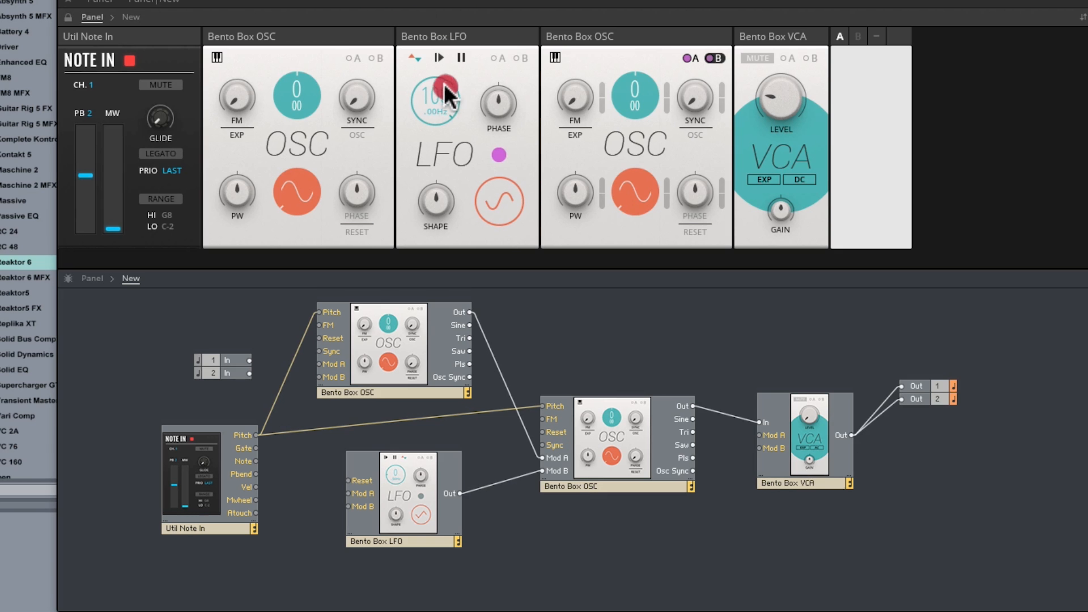
mouse_move(445, 101)
left_mouse_down()
mouse_move(422, 227)
mouse_move(444, 91)
left_mouse_up()
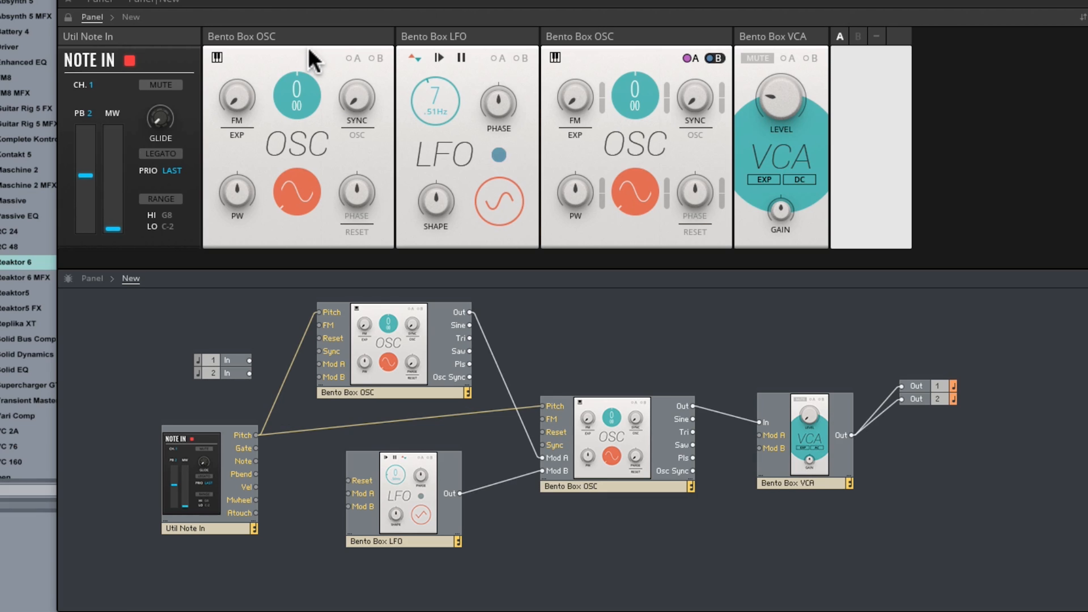
Nudge the second oscillator, the LFO and the first oscillator to slightly new places in the structure.
mouse_move(614, 445)
left_mouse_down()
mouse_move(617, 433)
mouse_move(605, 445)
mouse_move(615, 438)
mouse_move(617, 452)
mouse_move(619, 441)
left_mouse_up()
left_click(409, 492)
left_click_drag(410, 487, 412, 488)
left_click_drag(402, 374, 396, 375)
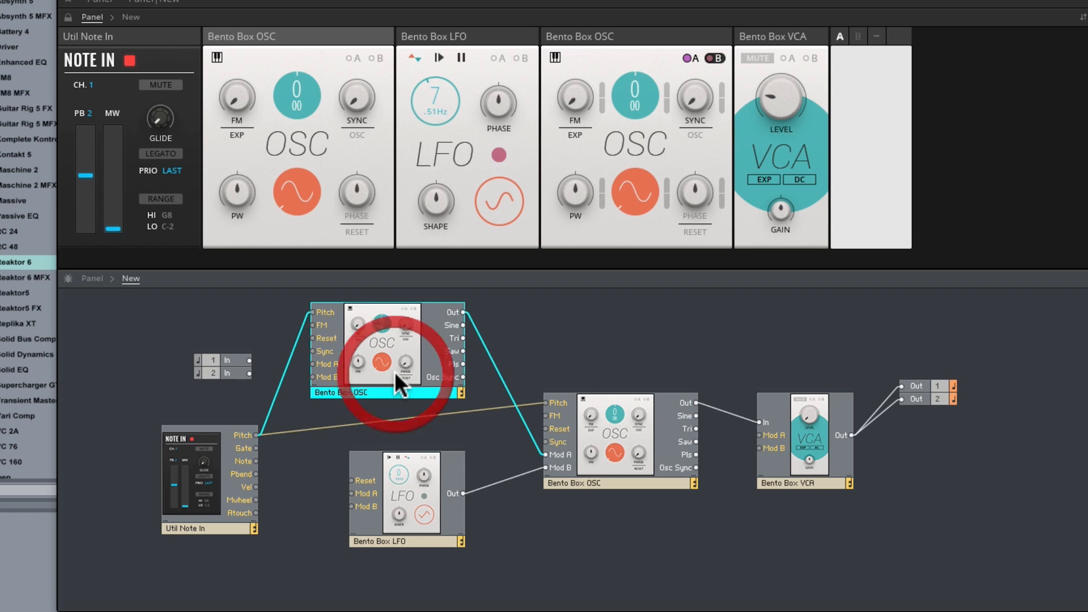
Switch the second oscillator to modulation A and raise its coarse tuning modulation amount, adjusting the VCA level to hear the effect.
left_click_drag(782, 96, 680, 68)
left_click(687, 58)
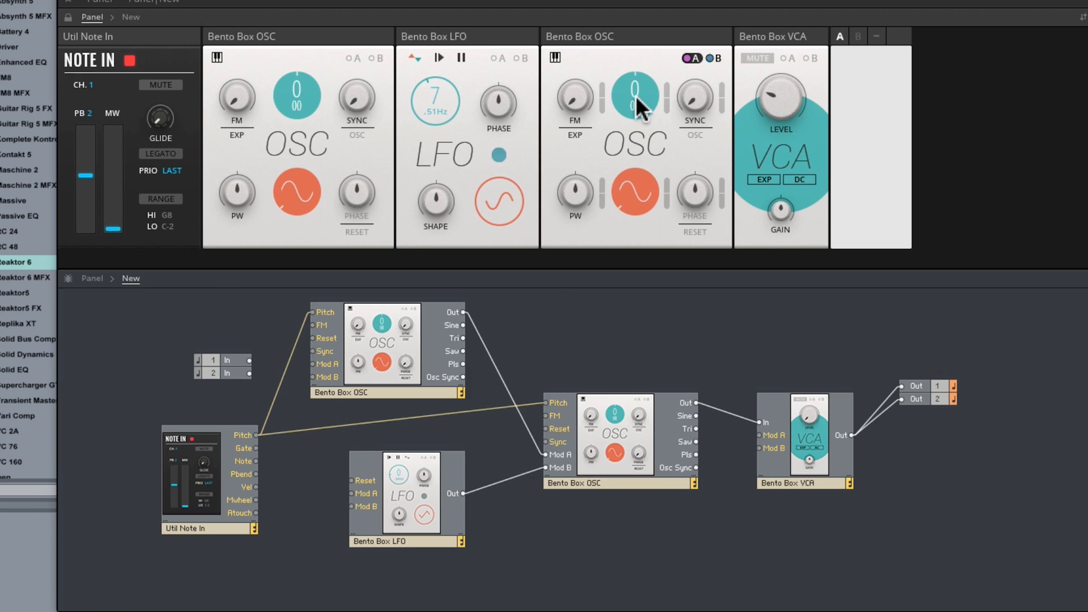
left_click(667, 100)
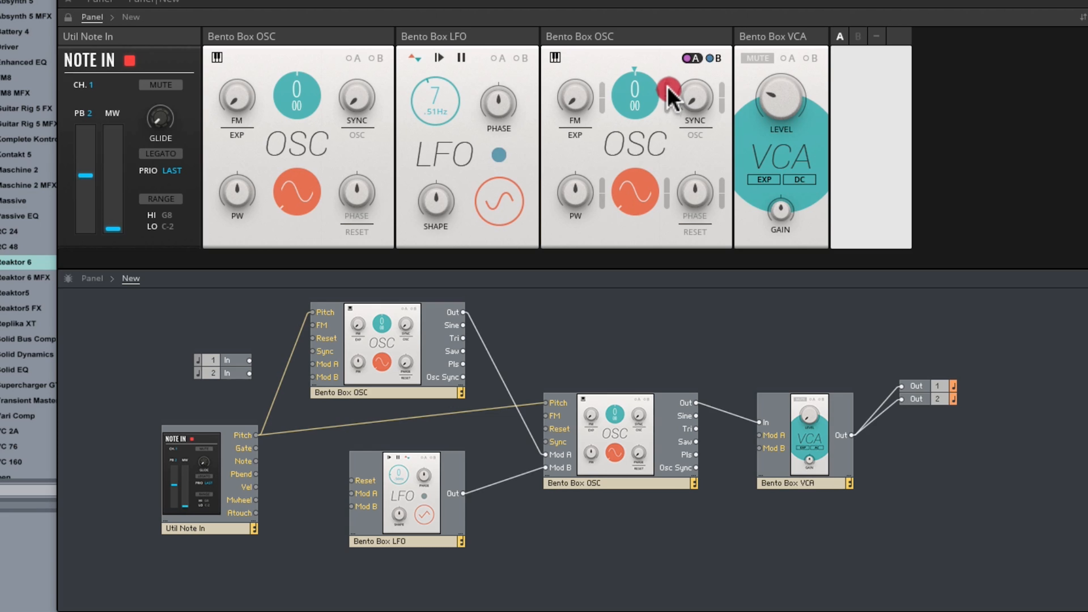
left_click(765, 83)
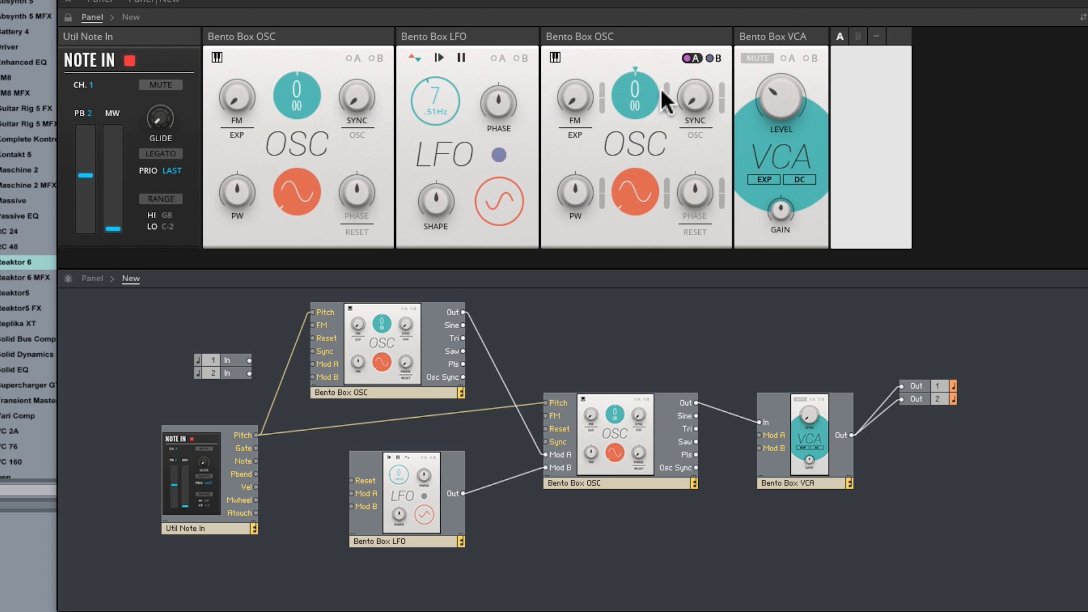
left_click_drag(668, 86, 672, 48)
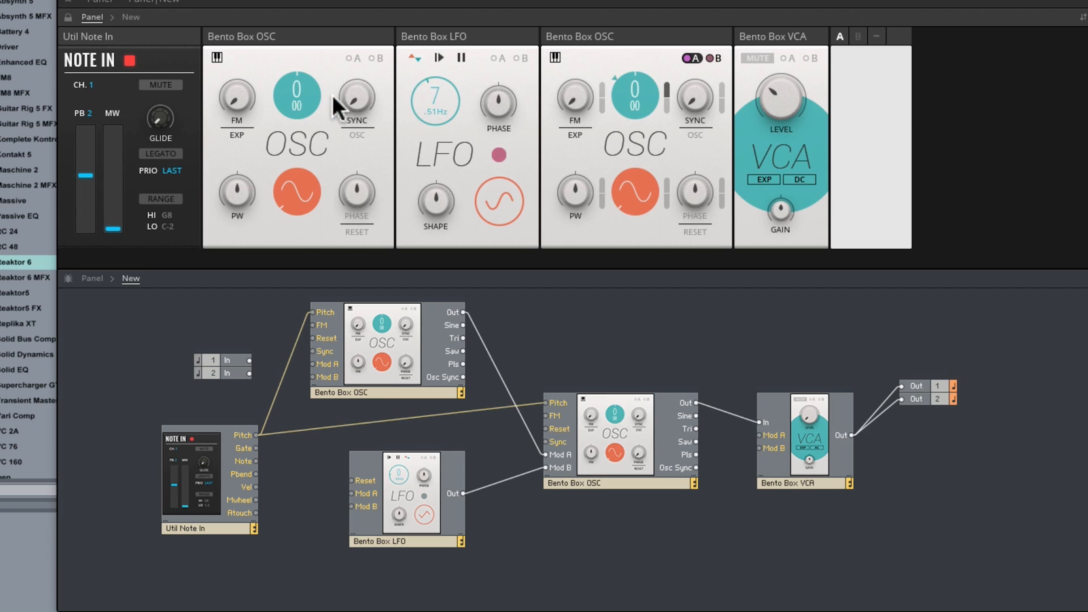
mouse_move(357, 125)
left_click_drag(777, 92, 778, 172)
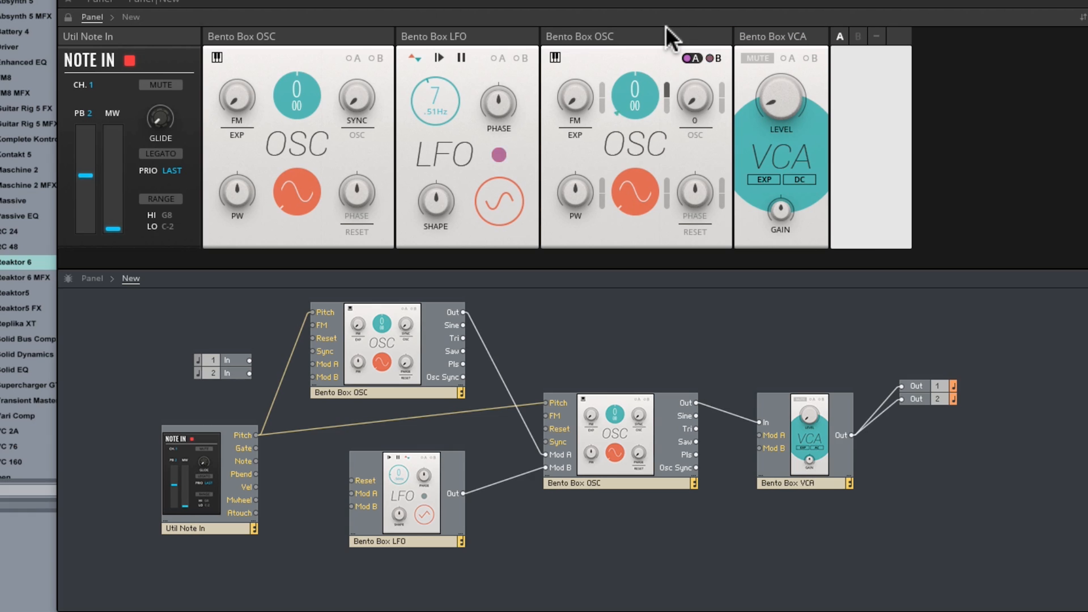
Shift the modulated oscillator slightly right and the first oscillator slightly down and left in the structure.
left_click(670, 35)
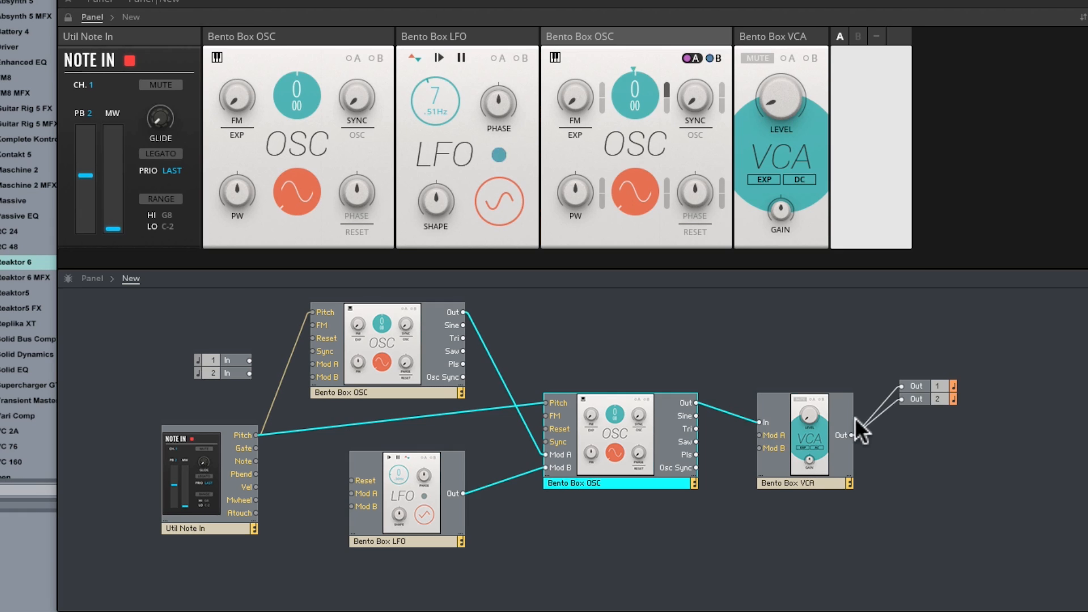
left_click_drag(613, 481, 626, 482)
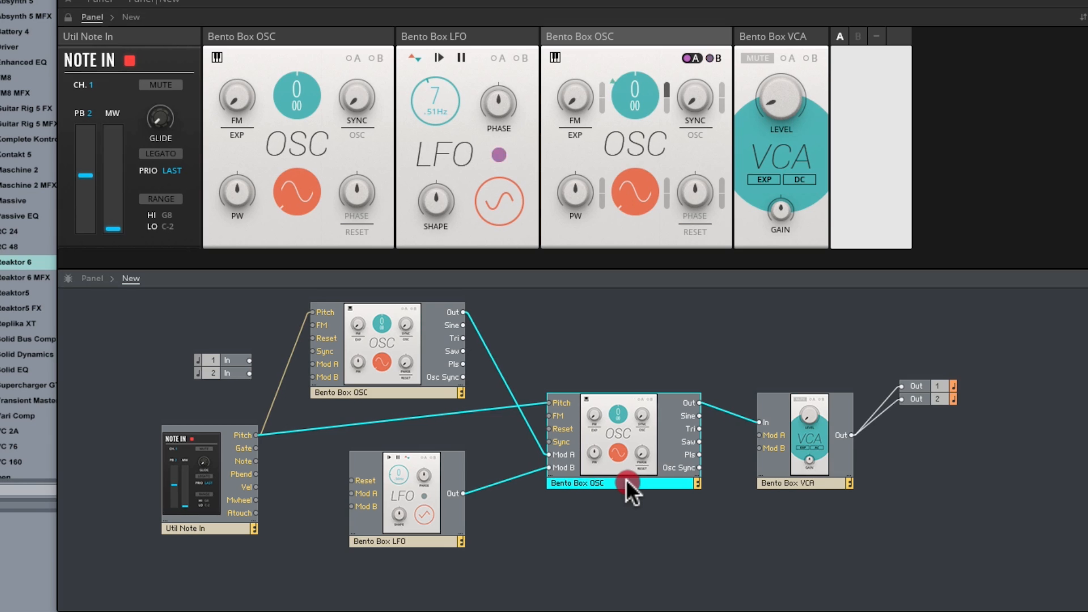
left_click_drag(379, 391, 368, 389)
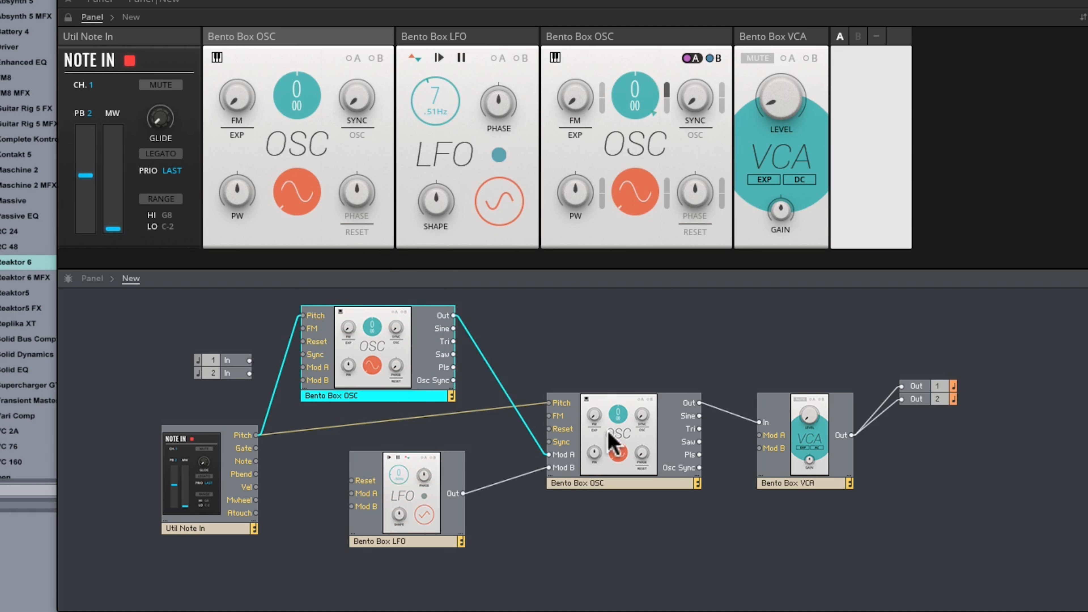
mouse_move(388, 369)
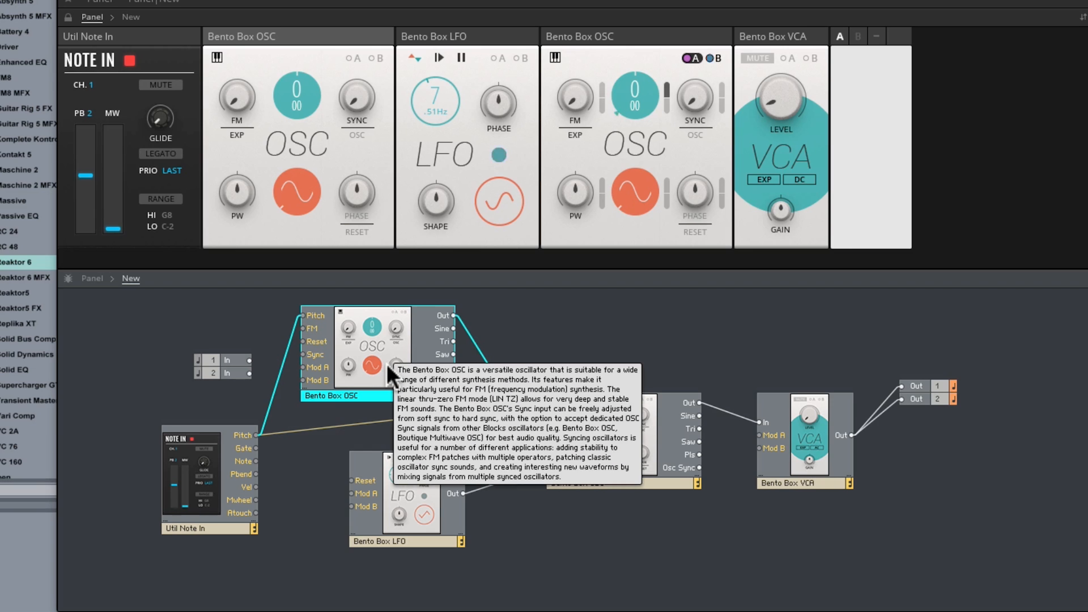
left_click_drag(391, 365, 396, 368)
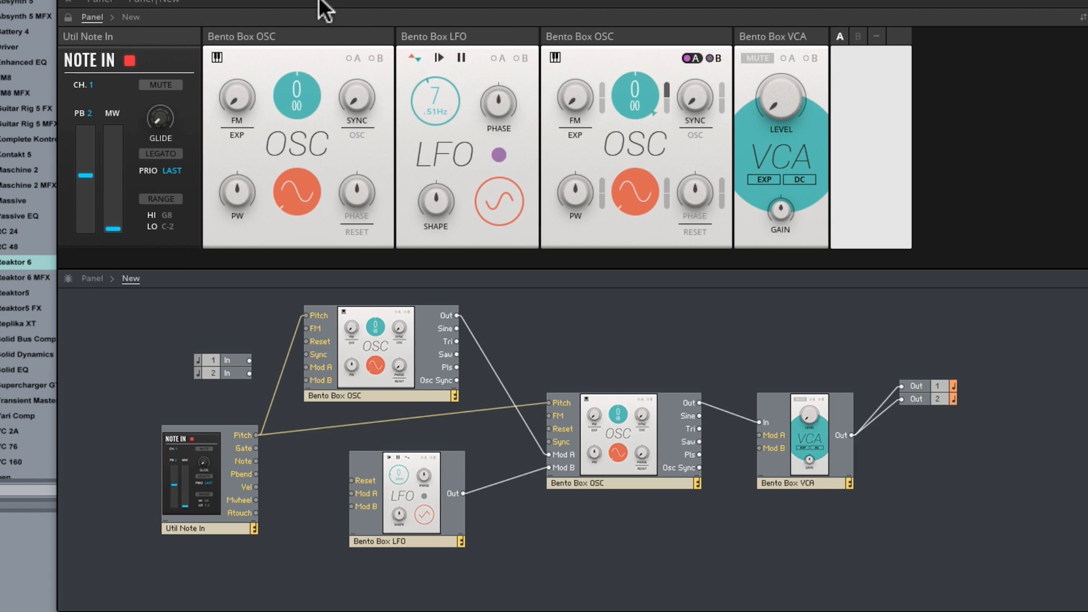
Raise the VCA level, sweep the first oscillator's coarse tuning upward and back to 0, then lower the VCA level fully.
left_click_drag(771, 101, 770, 58)
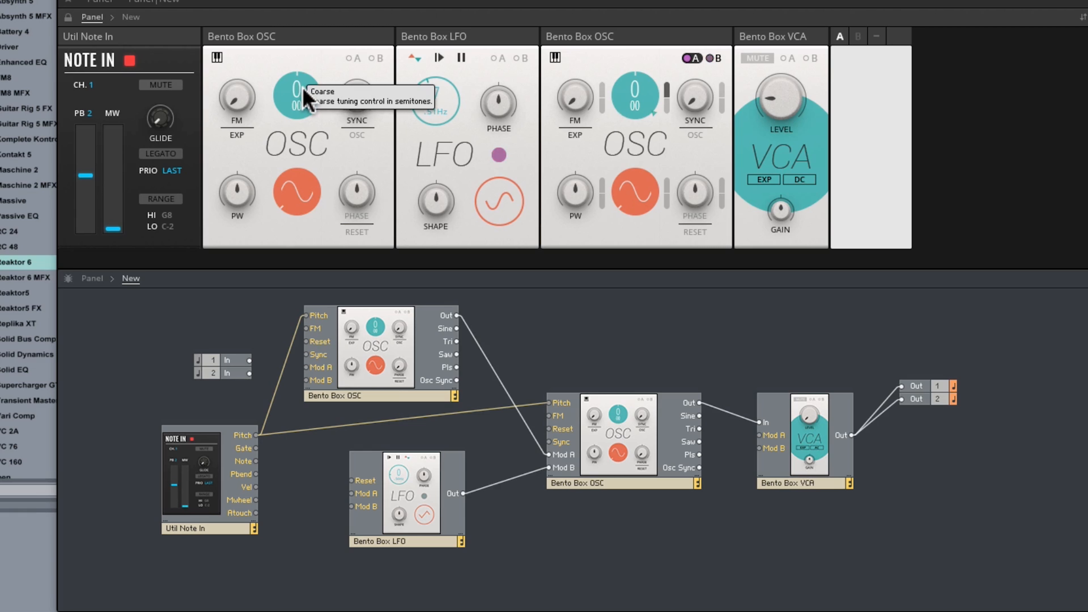
left_click_drag(301, 87, 303, 41)
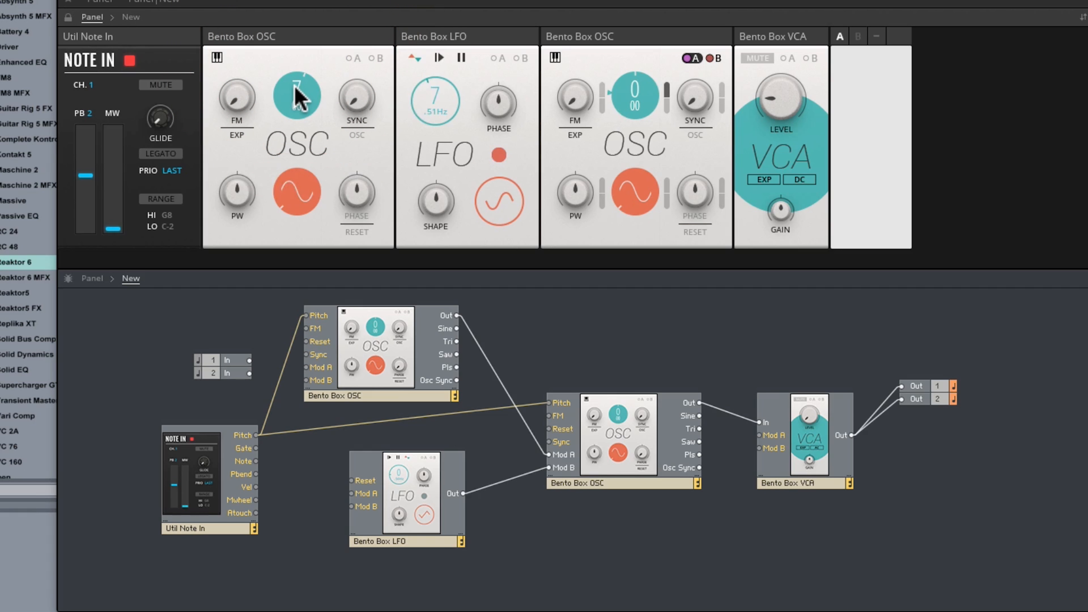
left_click_drag(298, 92, 298, 15)
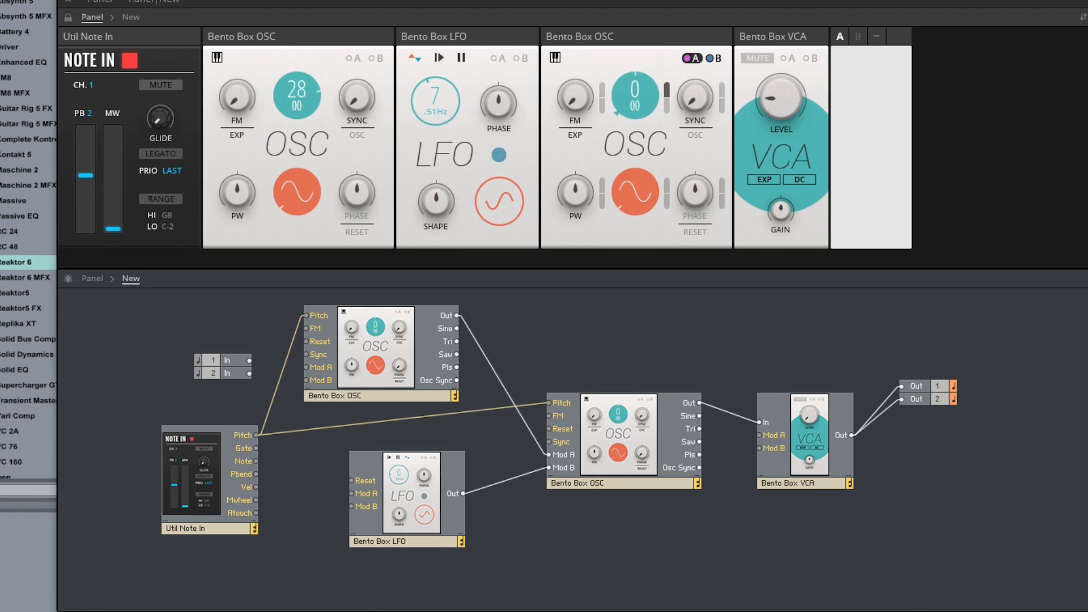
left_click_drag(299, 90, 305, 148)
left_click_drag(787, 105, 789, 193)
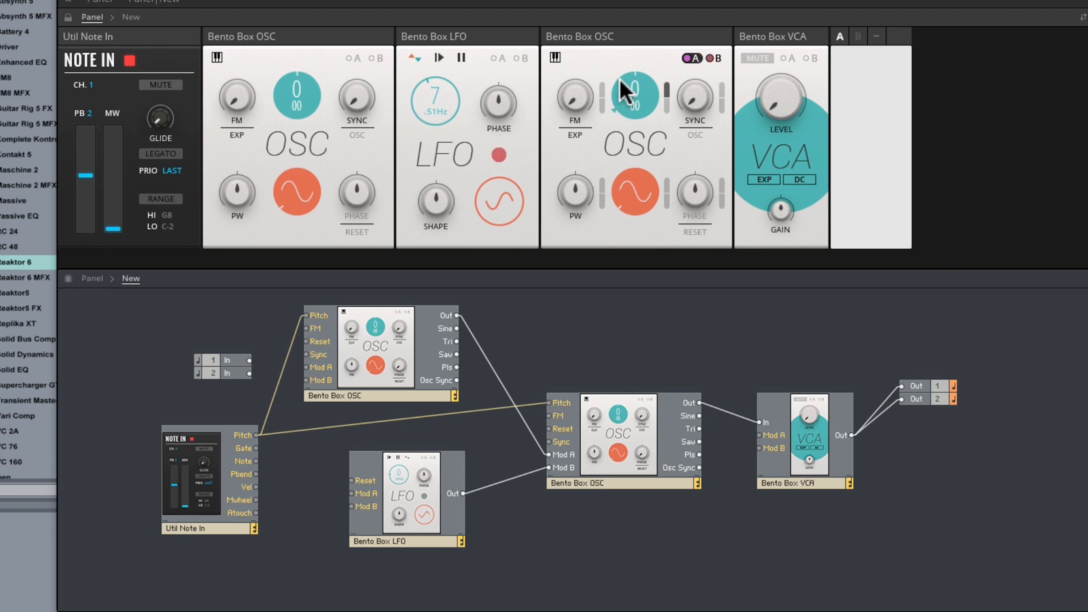
Move the second oscillator block further down and left in the structure and nudge the first oscillator block.
left_click_drag(618, 455, 606, 492)
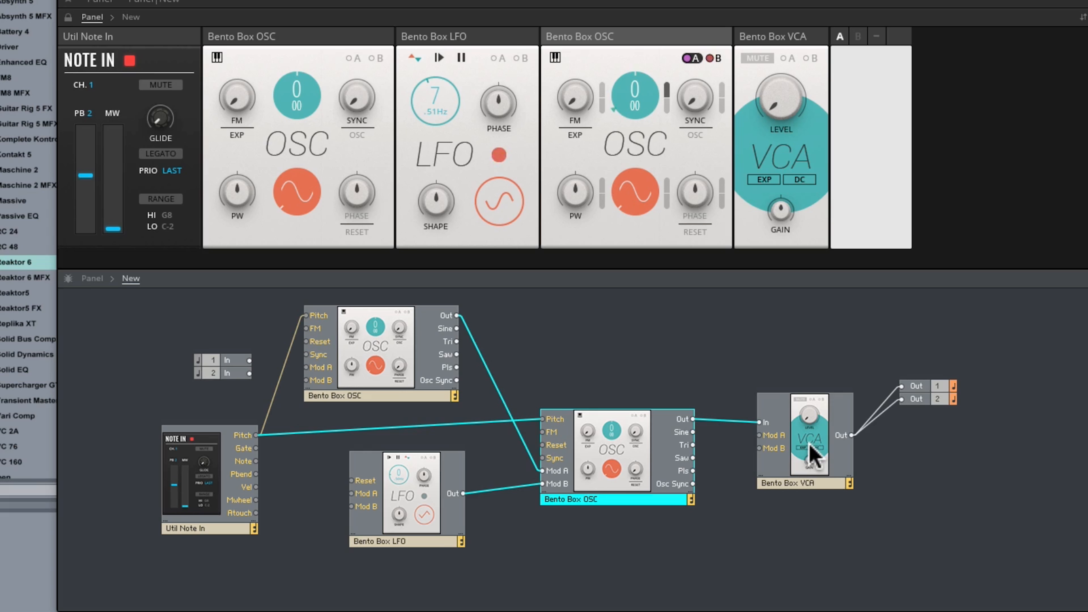
mouse_move(363, 391)
left_mouse_down()
mouse_move(357, 404)
mouse_move(362, 393)
left_mouse_up()
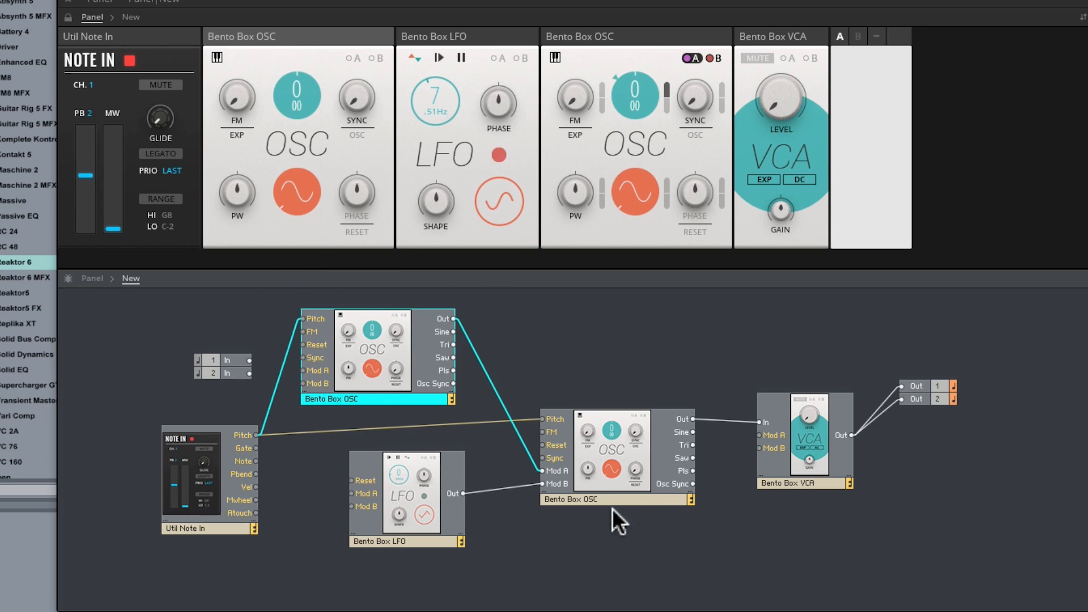
mouse_move(598, 482)
left_mouse_down()
mouse_move(610, 415)
mouse_move(611, 481)
mouse_move(589, 478)
left_mouse_up()
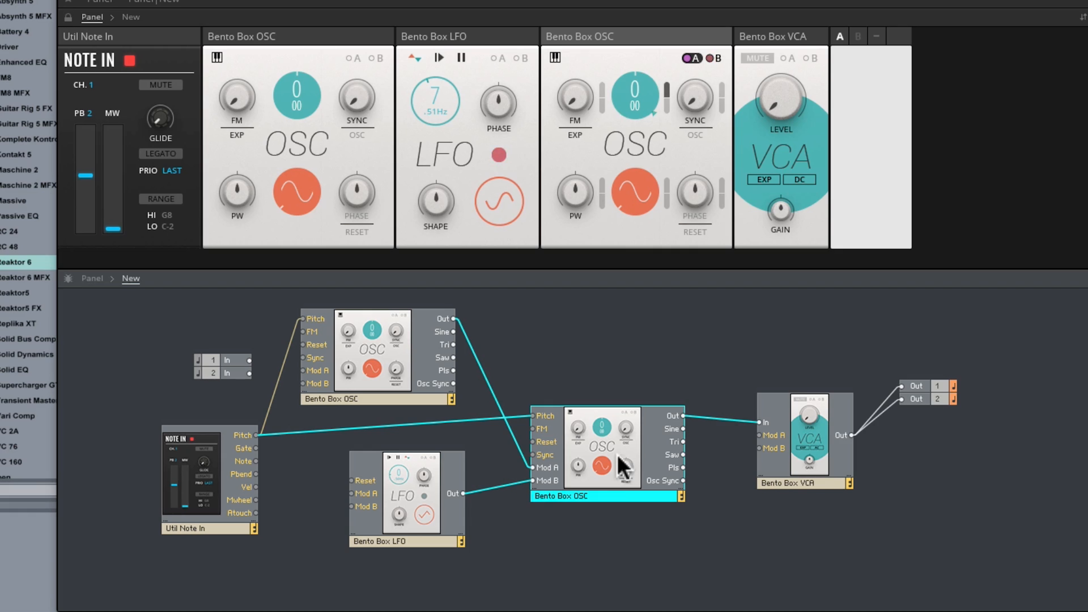
mouse_move(602, 458)
left_click(364, 353)
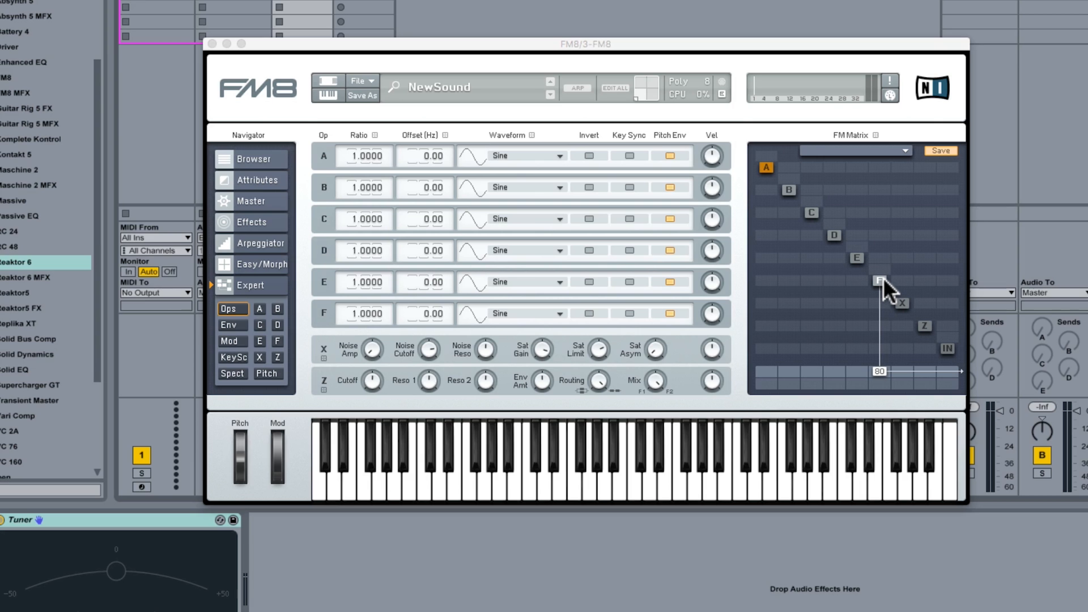
left_click_drag(858, 371, 850, 484)
left_click_drag(858, 372, 857, 425)
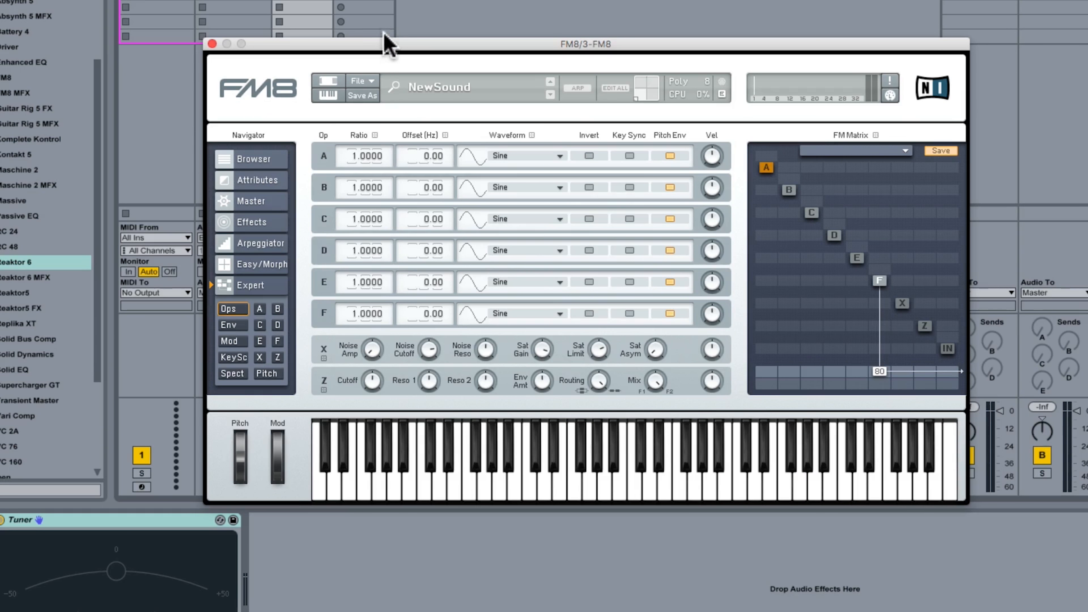
Arm track 3 for recording in Live, moving the FM8 window aside and back to reach it.
left_click_drag(383, 39, 576, 34)
left_click(289, 486)
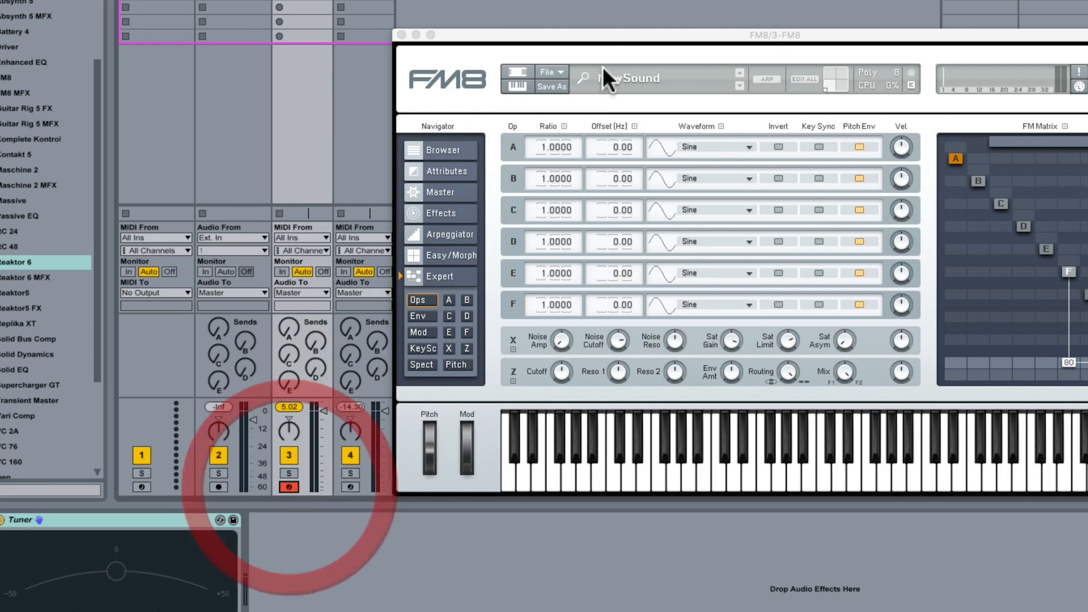
left_click_drag(624, 34, 483, 64)
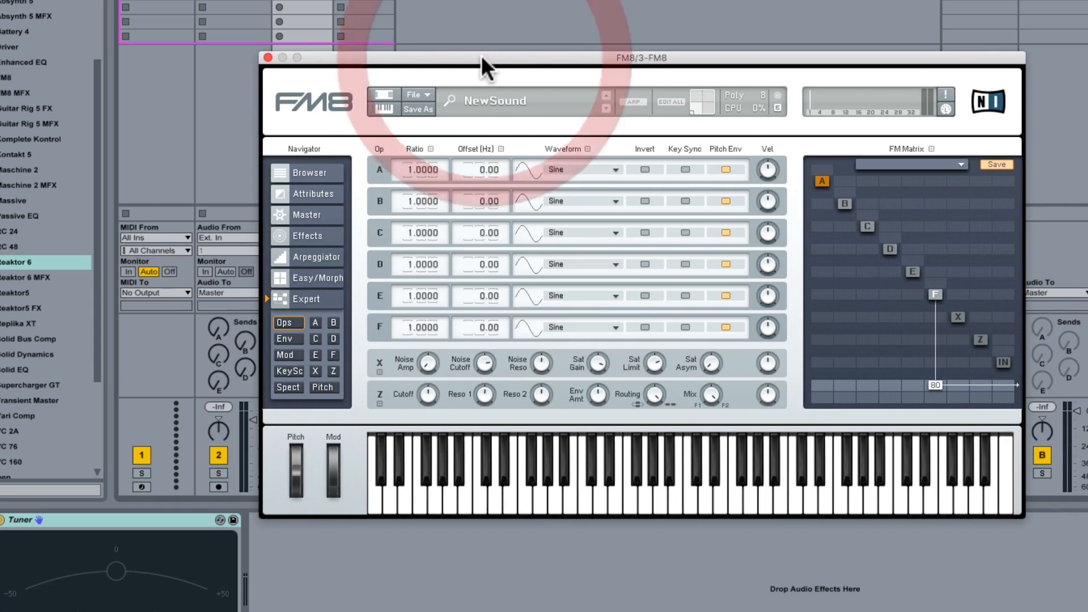
Switch on operator E in the FM matrix and try routing operator F into it as a modulator.
left_click(911, 272)
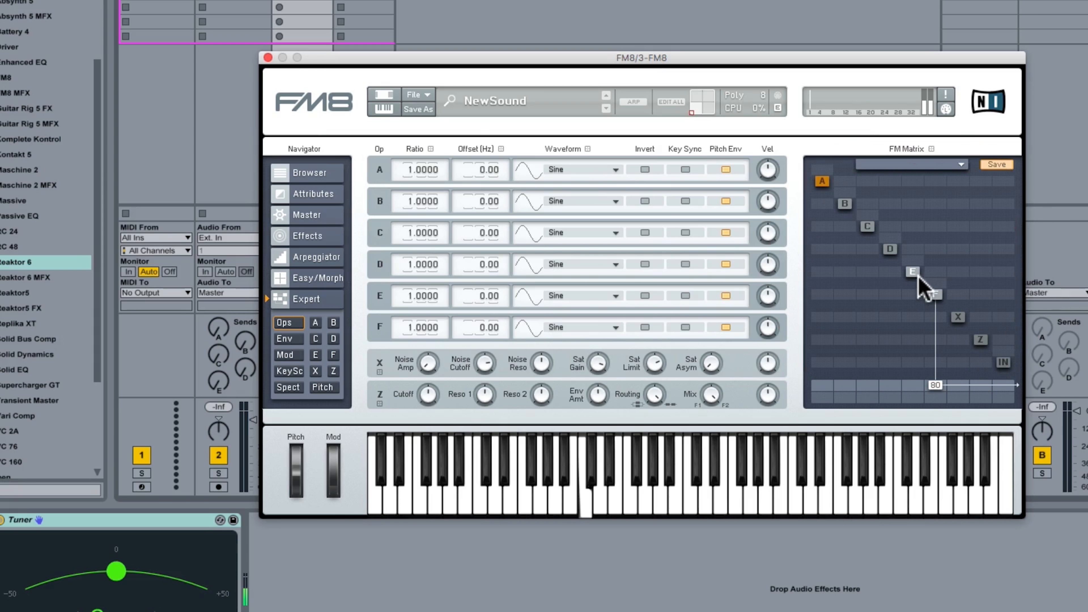
left_click(933, 293)
left_click(913, 294)
mouse_move(913, 280)
left_mouse_down()
mouse_move(911, 233)
mouse_move(900, 328)
mouse_move(907, 232)
mouse_move(904, 350)
mouse_move(920, 317)
left_mouse_up()
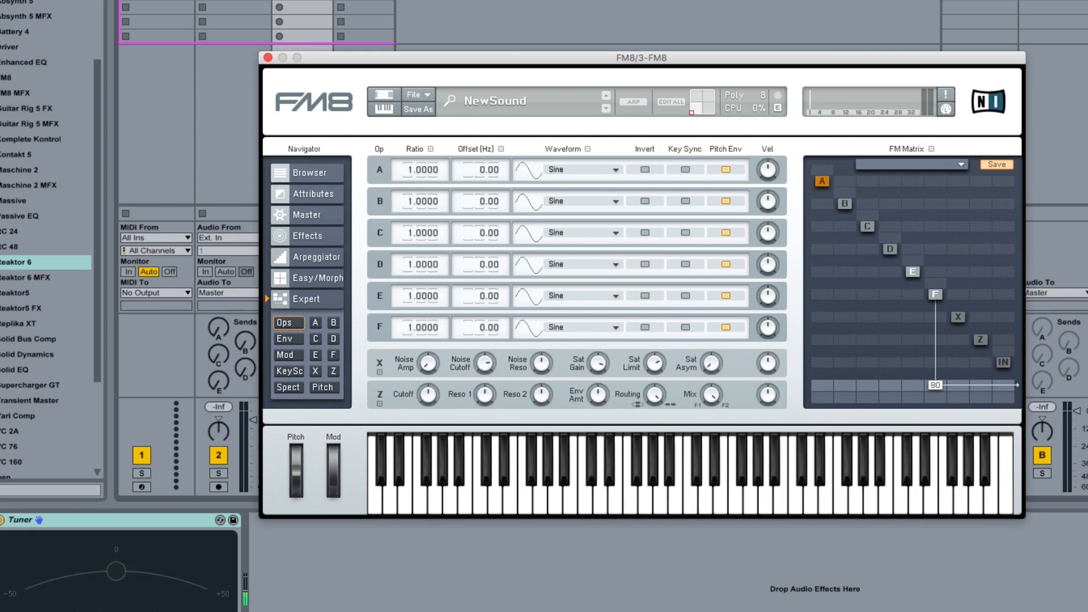
left_click_drag(447, 56, 465, 51)
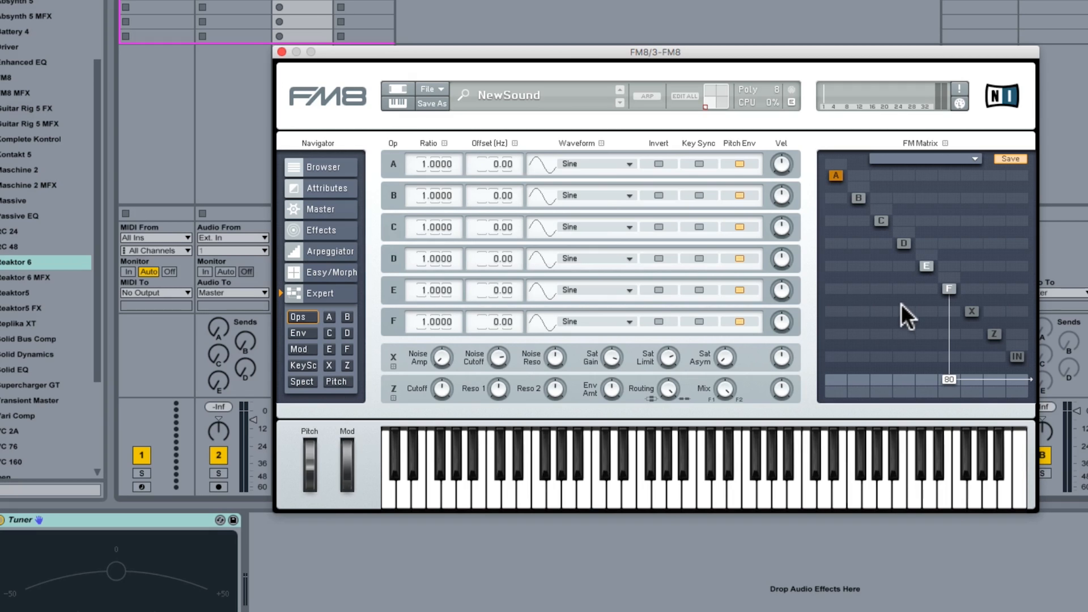